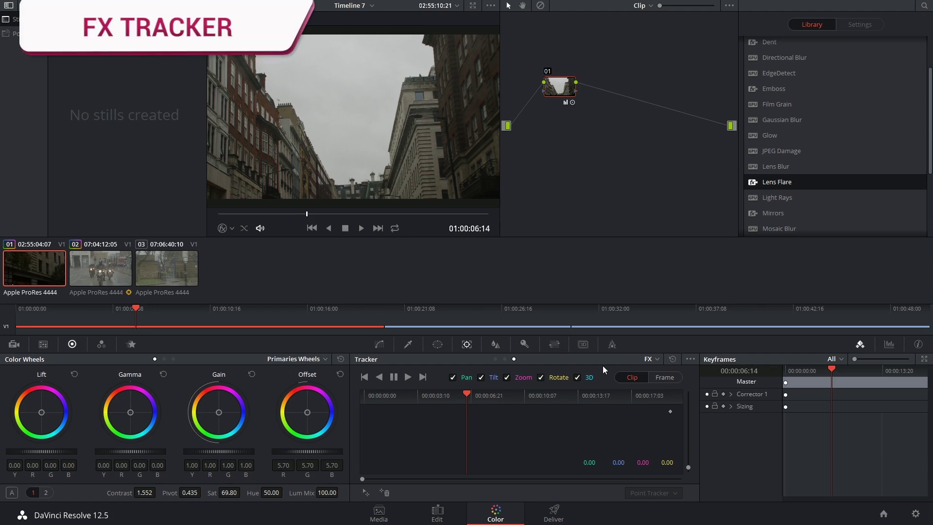
Switch the tracker to FX mode and scroll through the ResolveFX effects in the OpenFX library
{"action": "left_click", "coordinate": [650, 358]}
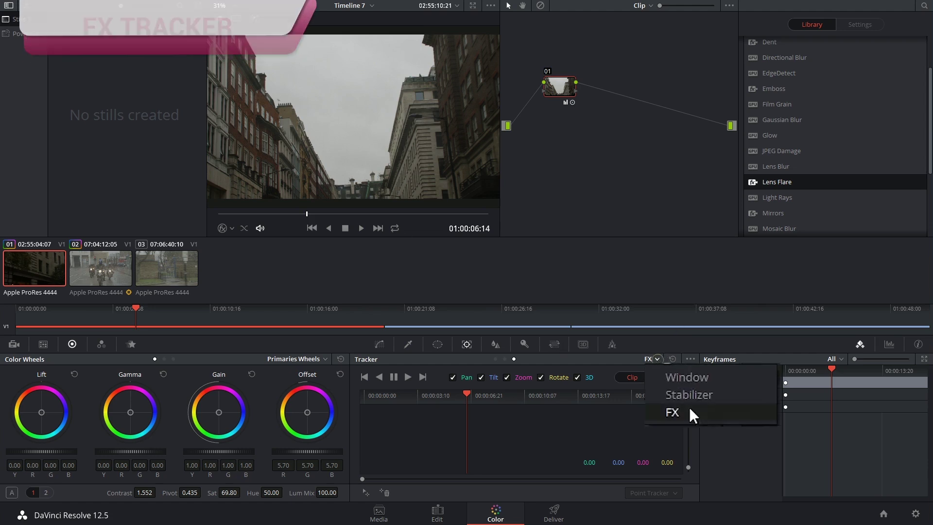
{"action": "left_click", "coordinate": [697, 411]}
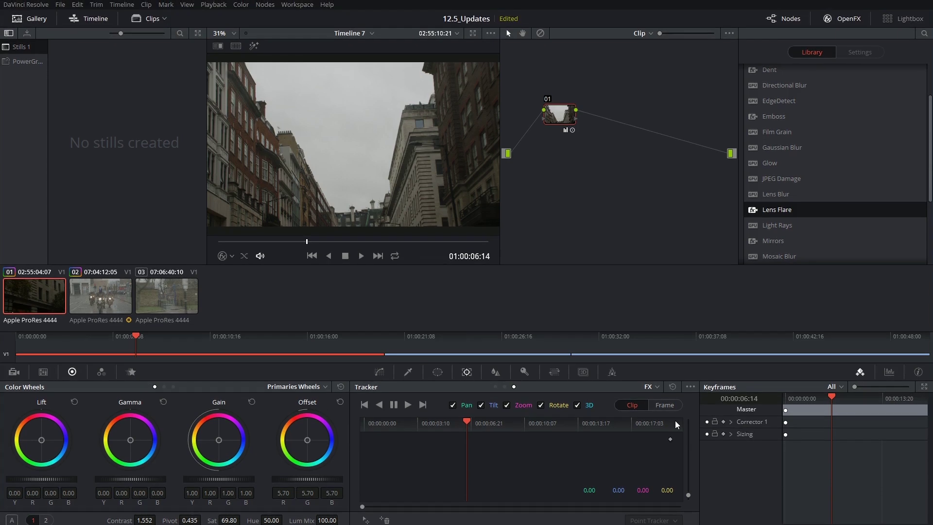
{"action": "scroll", "coordinate": [824, 167], "scroll_direction": "up", "scroll_amount": 3}
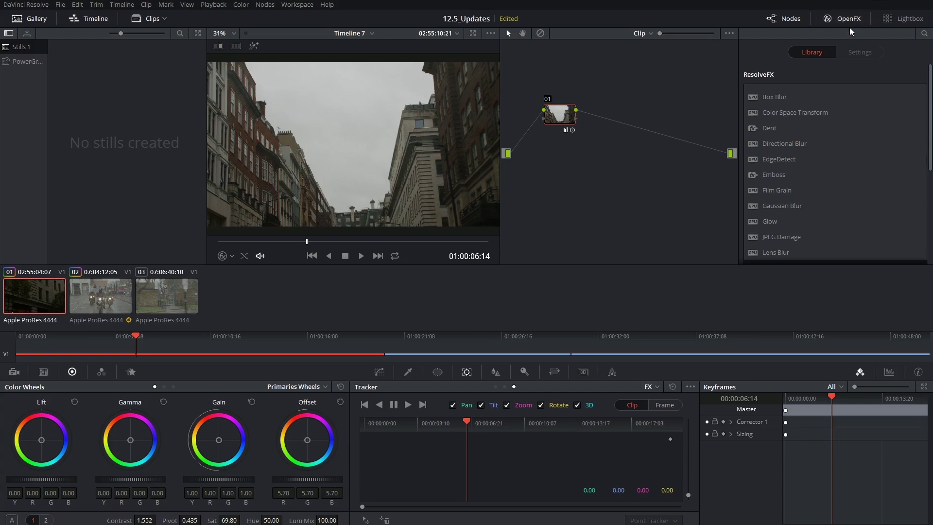
{"action": "scroll", "coordinate": [816, 155], "scroll_direction": "down", "scroll_amount": 3}
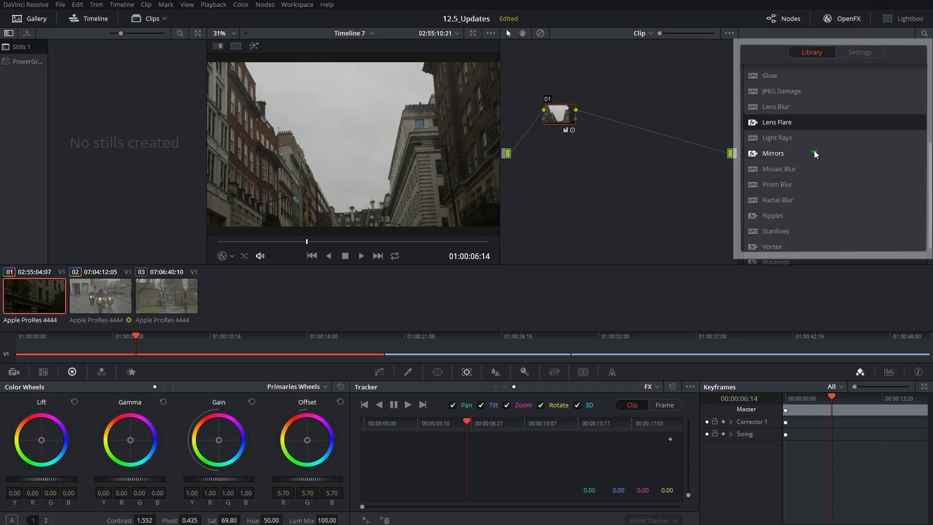
{"action": "scroll", "coordinate": [816, 154], "scroll_direction": "up", "scroll_amount": 3}
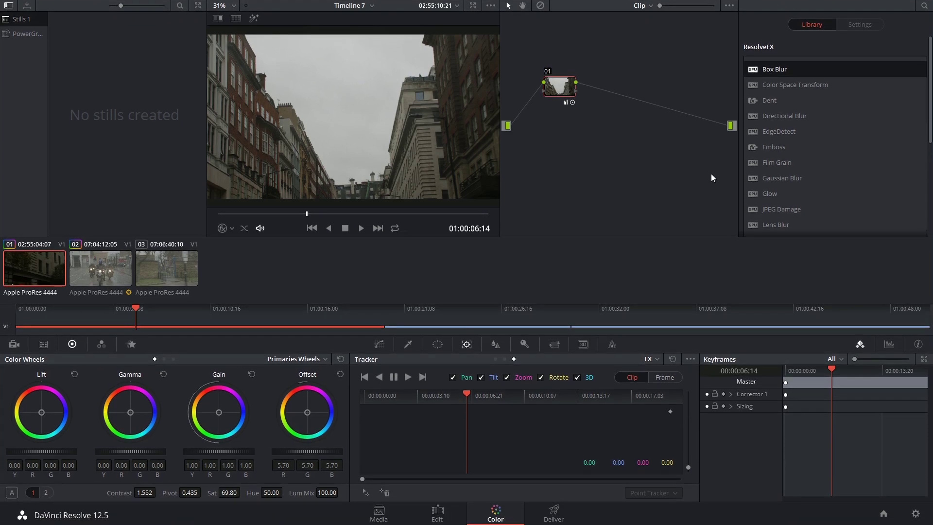
{"action": "scroll", "coordinate": [770, 138], "scroll_direction": "down", "scroll_amount": 2}
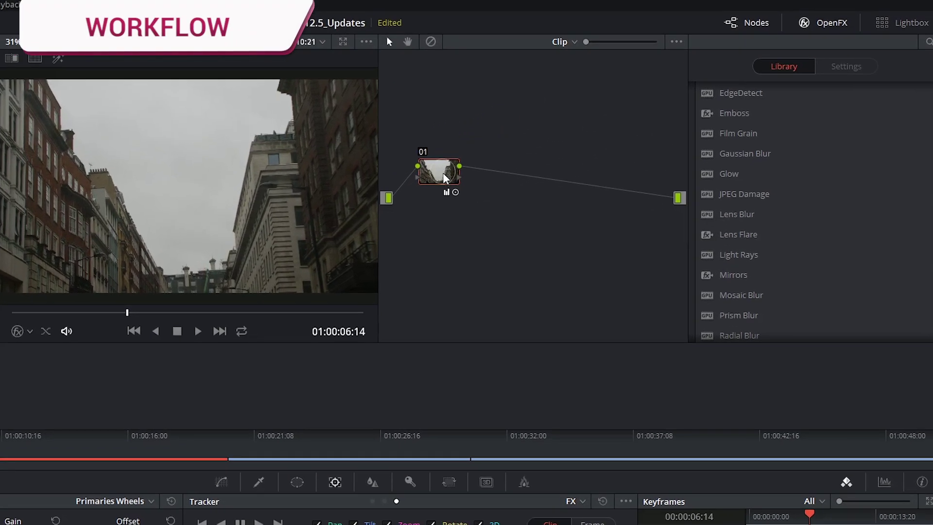
Add serial node 02 after node 01 and apply the Lens Flare effect to it
{"action": "key", "text": "alt+s"}
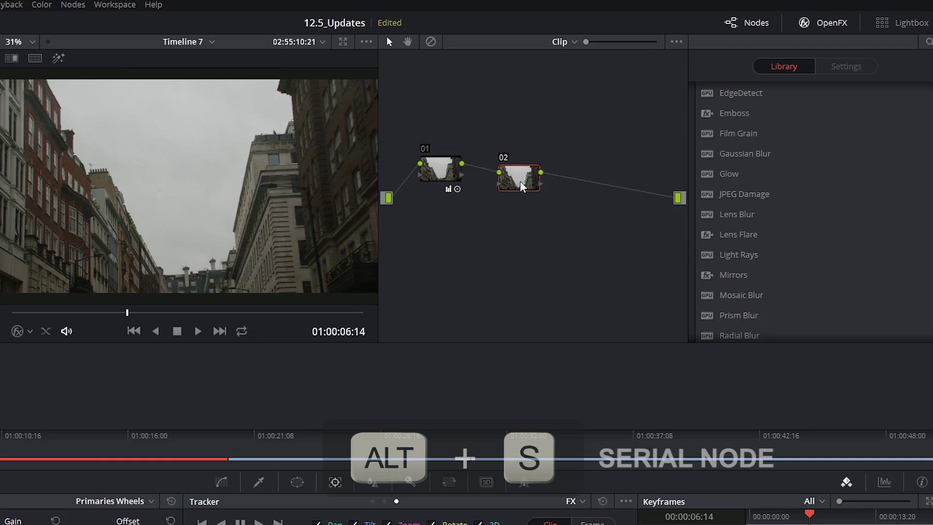
{"action": "left_click_drag", "start_coordinate": [521, 186], "coordinate": [535, 173]}
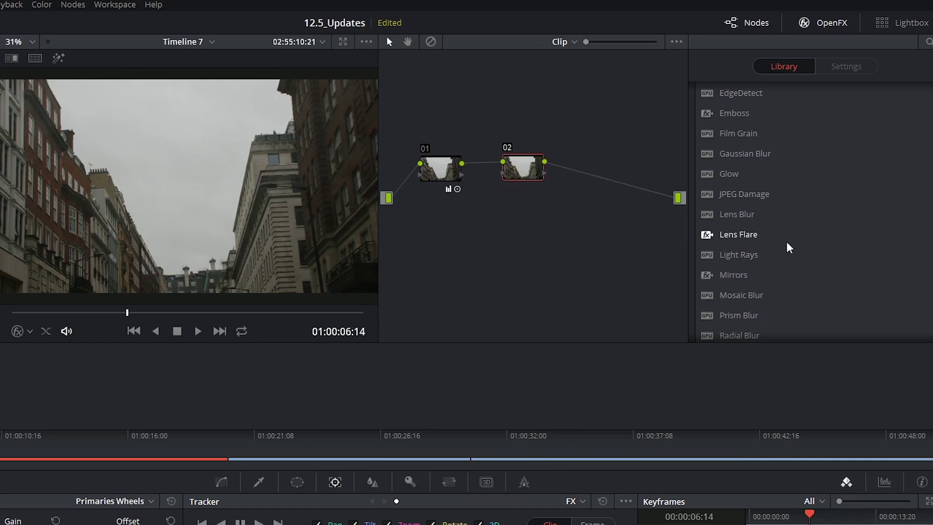
{"action": "left_click_drag", "start_coordinate": [754, 236], "coordinate": [515, 162]}
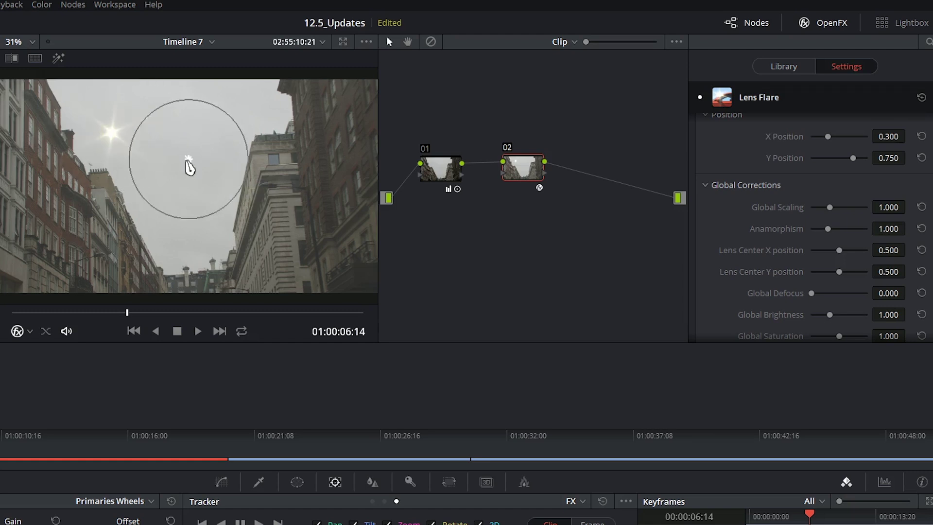
Position the flare in the sky at X 0.511, Y 0.588
{"action": "left_click", "coordinate": [180, 162]}
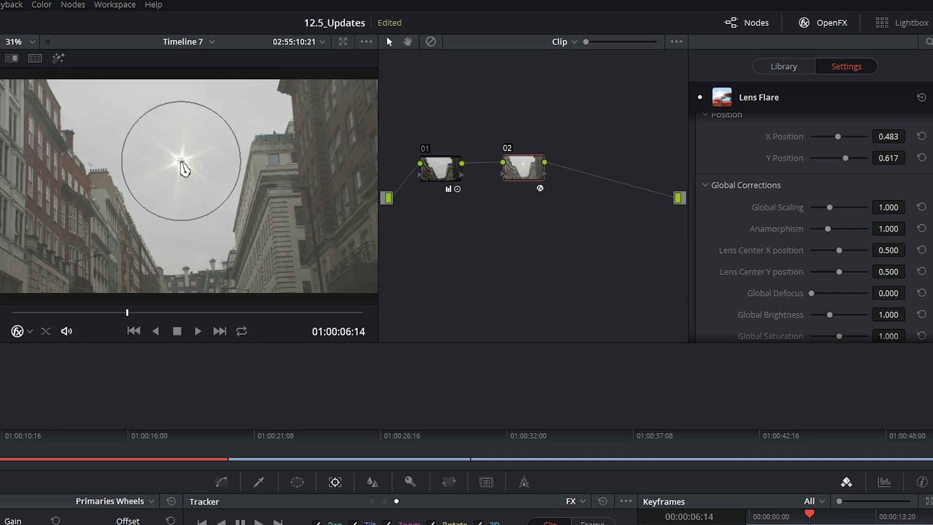
{"action": "left_click", "coordinate": [193, 167]}
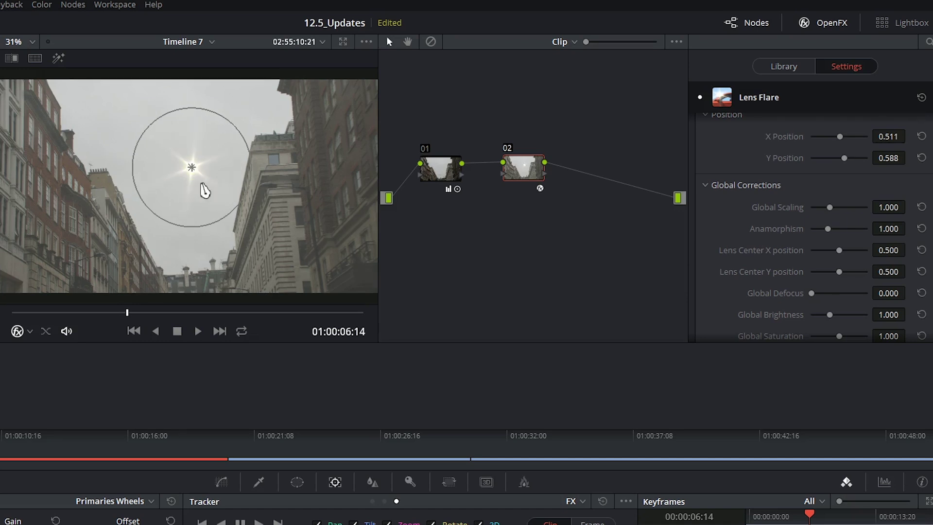
{"action": "left_click", "coordinate": [784, 67]}
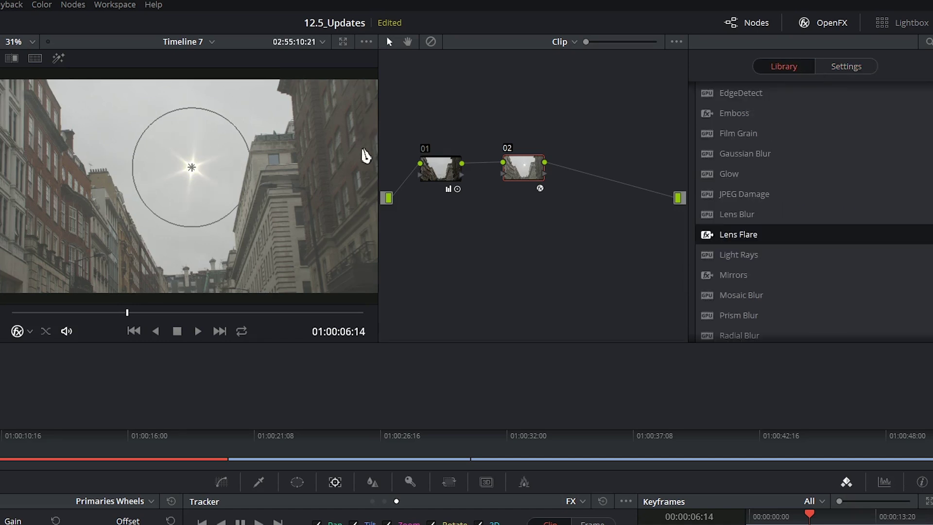
Choose the MIR-I 2.8/37 Lens Flare preset
{"action": "left_click", "coordinate": [843, 66]}
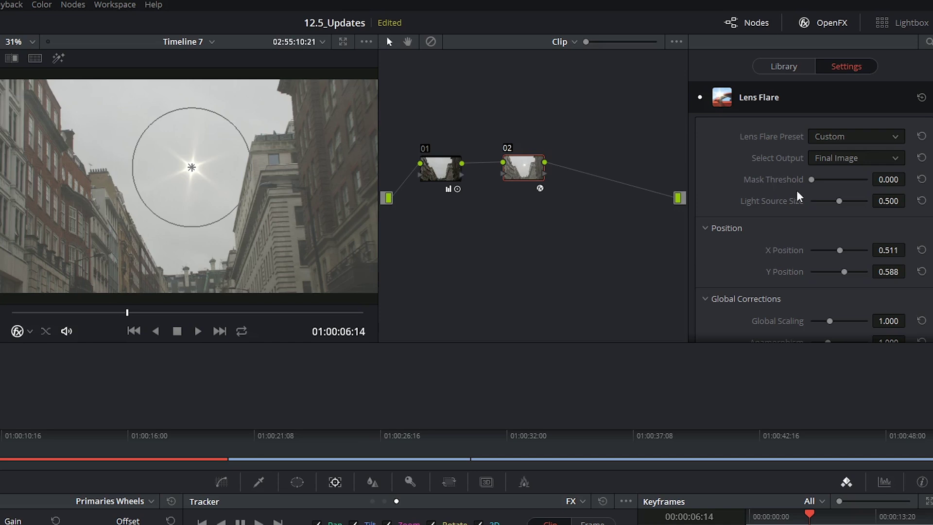
{"action": "left_click", "coordinate": [833, 138]}
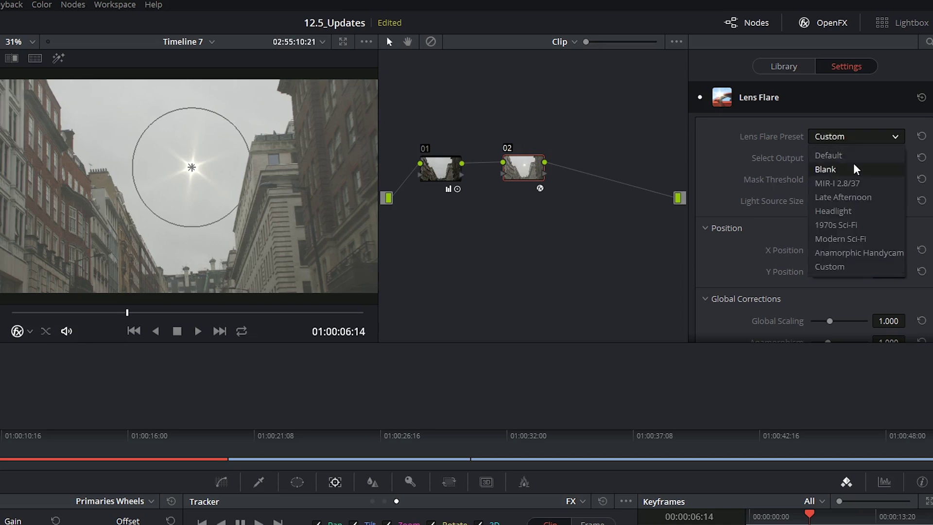
{"action": "left_click", "coordinate": [827, 188]}
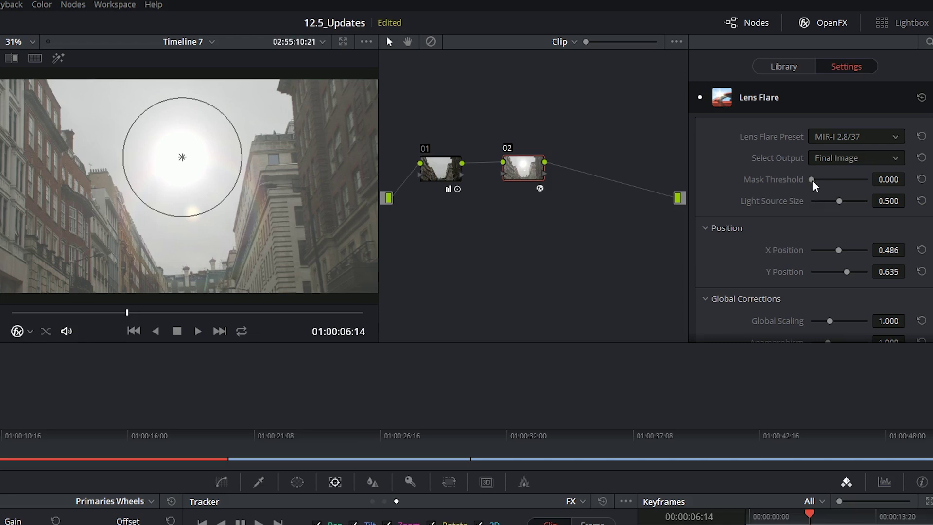
Reduce the flare's Global Scaling to 0.546 and move the playhead toward the clip's start
{"action": "scroll", "coordinate": [762, 208], "scroll_direction": "down", "scroll_amount": 1}
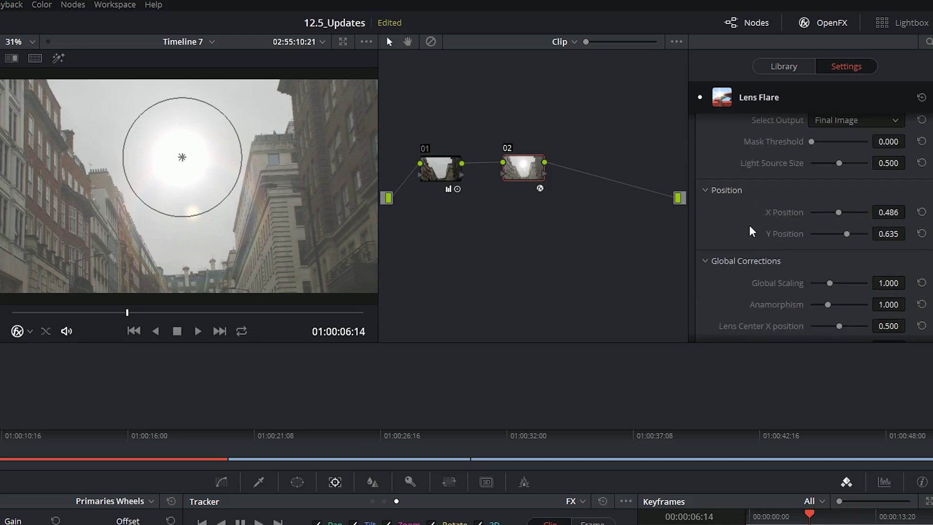
{"action": "scroll", "coordinate": [752, 231], "scroll_direction": "down", "scroll_amount": 2}
{"action": "scroll", "coordinate": [772, 216], "scroll_direction": "down", "scroll_amount": 1}
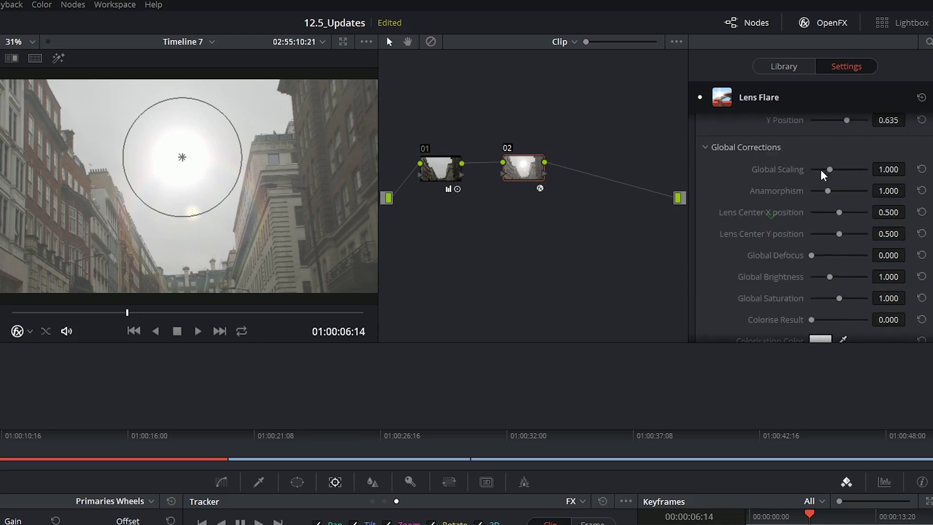
{"action": "left_click_drag", "start_coordinate": [828, 172], "coordinate": [823, 173]}
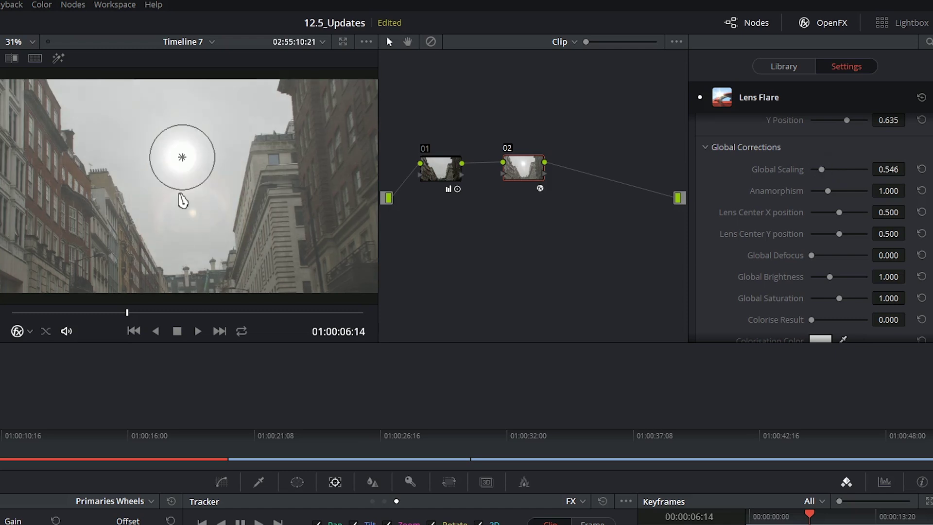
{"action": "left_click_drag", "start_coordinate": [48, 313], "coordinate": [116, 311]}
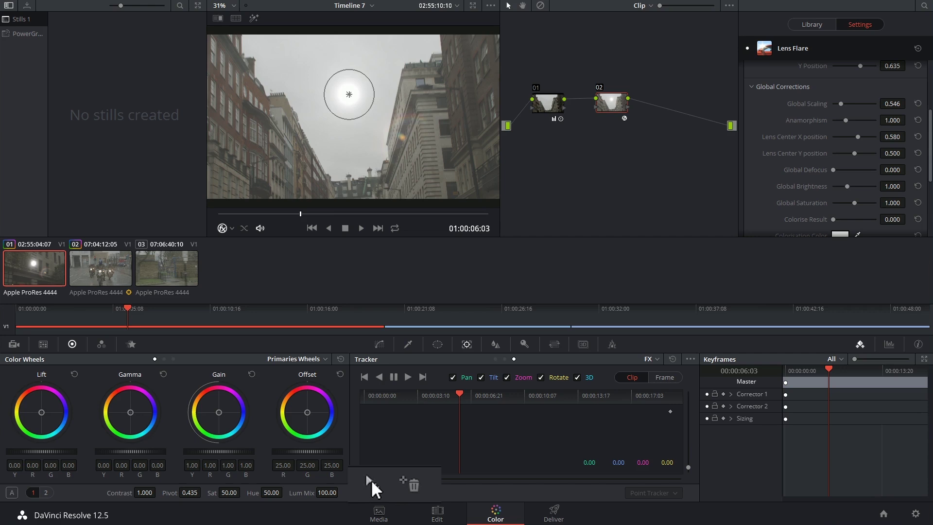
Place a tracking point at the flare centre, then undo an enlargement so Global Scaling stays 0.546
{"action": "left_click", "coordinate": [353, 118]}
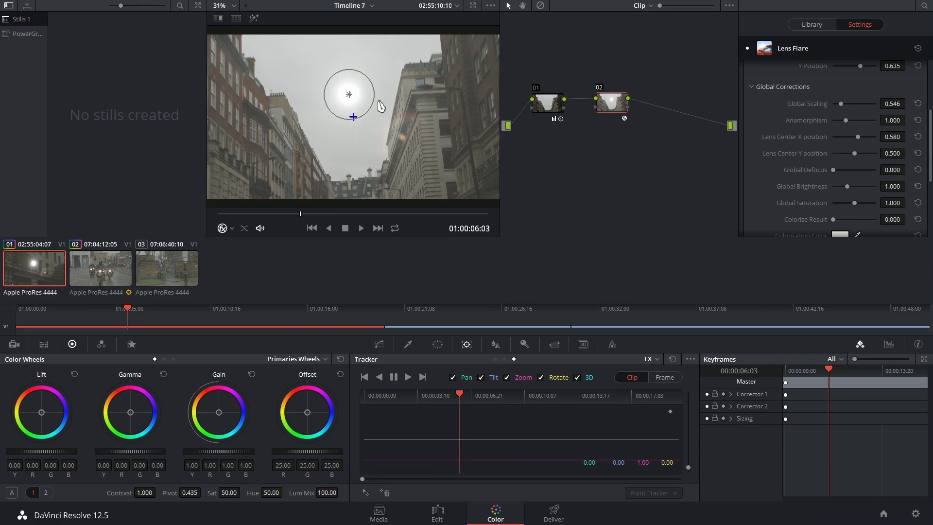
{"action": "left_click", "coordinate": [366, 492]}
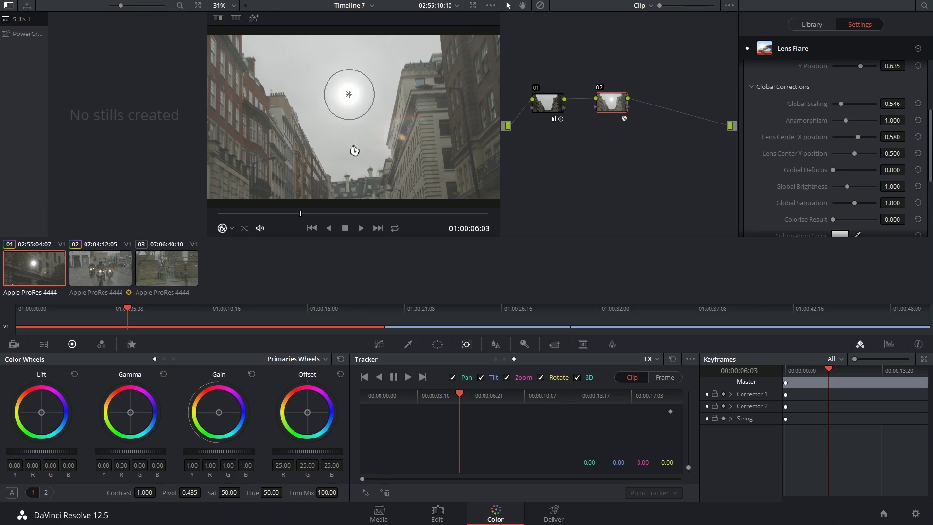
{"action": "scroll", "coordinate": [354, 150], "scroll_direction": "down", "scroll_amount": 1}
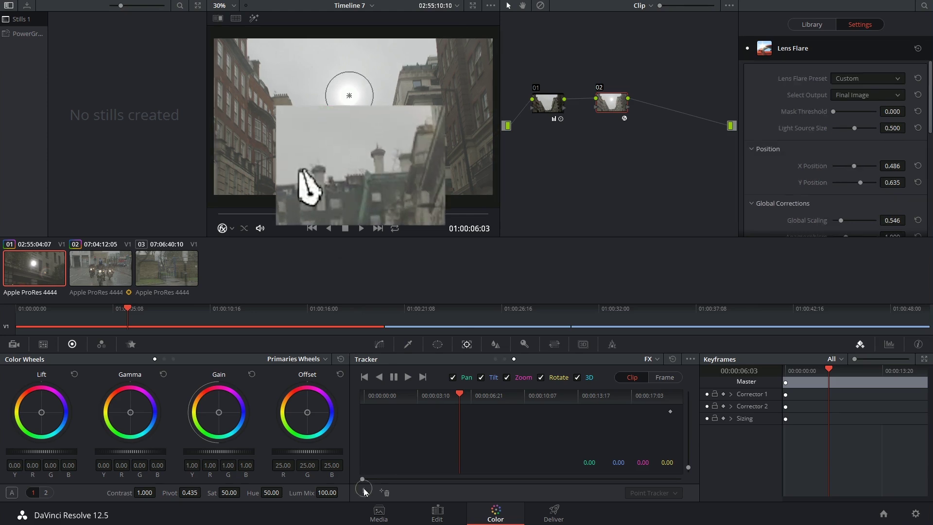
{"action": "left_click", "coordinate": [355, 117]}
{"action": "left_click_drag", "start_coordinate": [355, 116], "coordinate": [383, 173]}
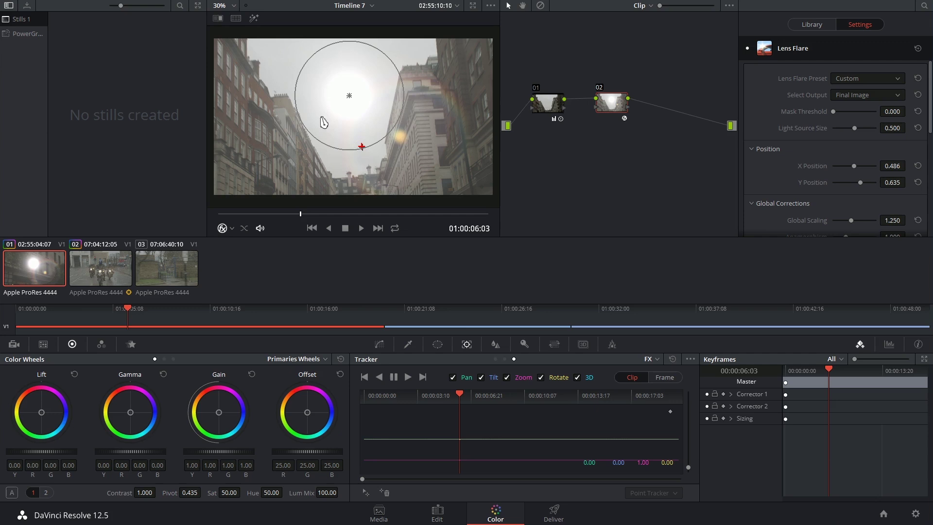
{"action": "key", "text": "ctrl+z"}
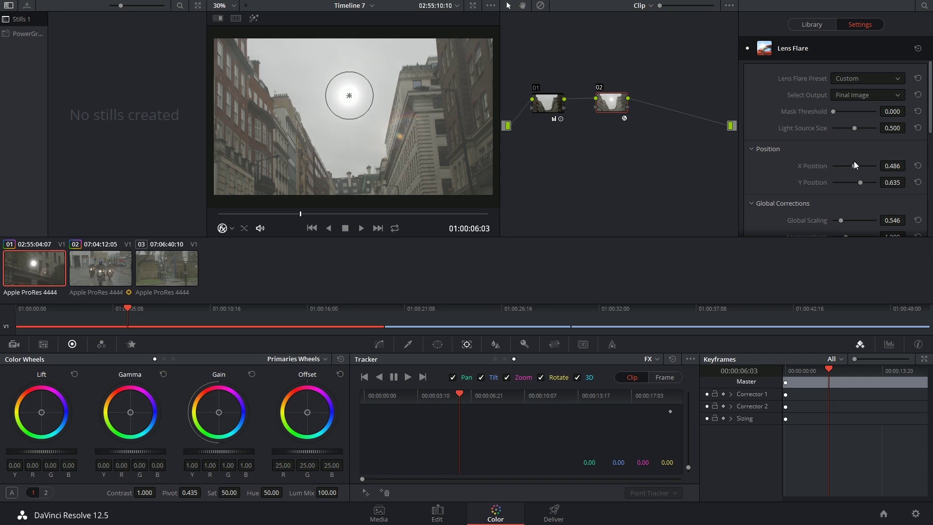
Add two tracking points on the rooftop chimneys and set the flare's X Position to 0.454
{"action": "left_click_drag", "start_coordinate": [850, 164], "coordinate": [843, 168]}
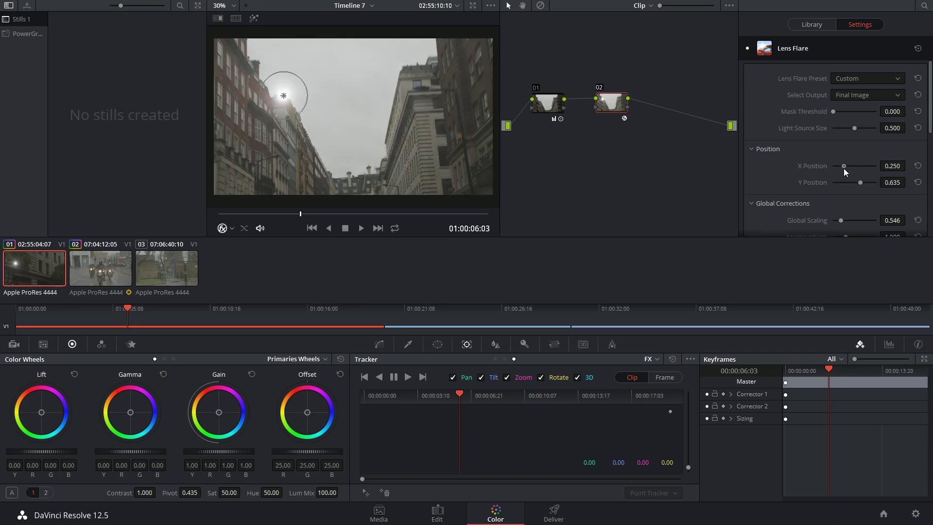
{"action": "left_click", "coordinate": [355, 119]}
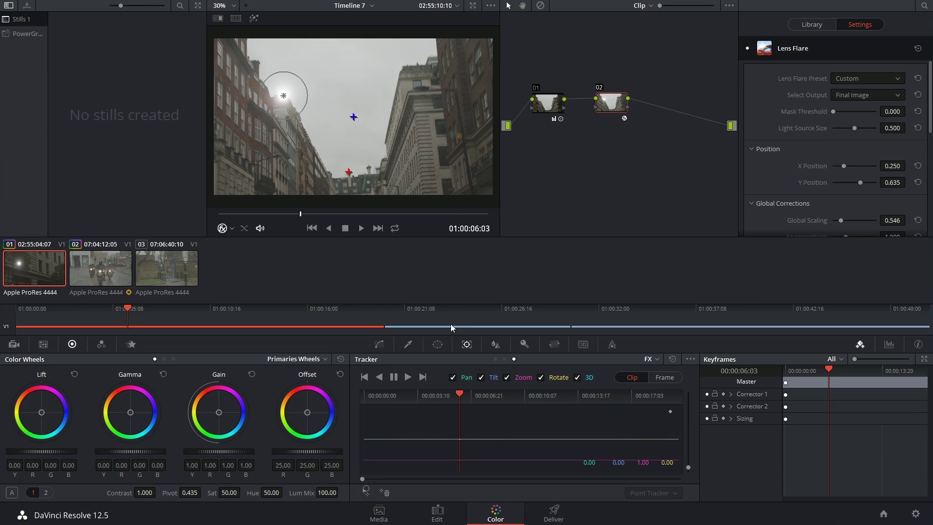
{"action": "left_click", "coordinate": [353, 117]}
{"action": "mouse_move", "coordinate": [845, 168]}
{"action": "left_mouse_down"}
{"action": "mouse_move", "coordinate": [859, 170]}
{"action": "mouse_move", "coordinate": [837, 176]}
{"action": "mouse_move", "coordinate": [853, 179]}
{"action": "left_mouse_up"}
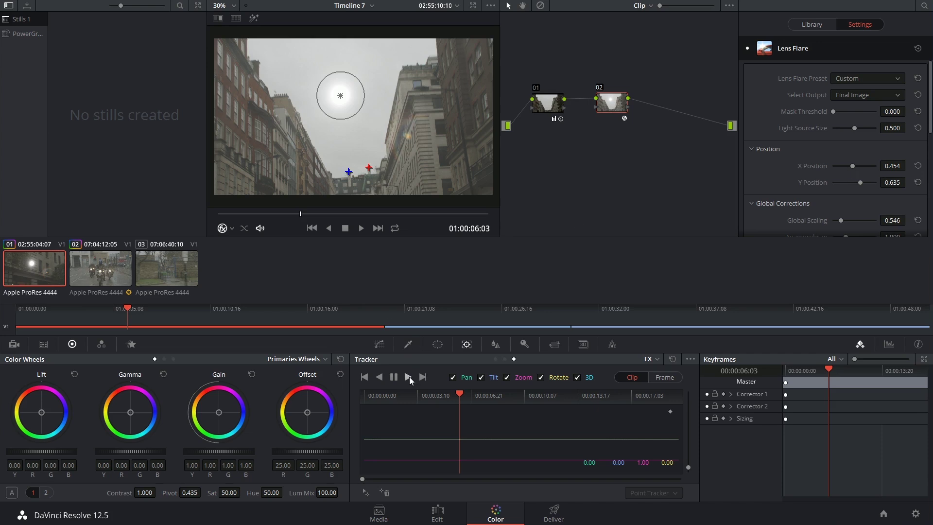
Track the chimney points forward through the clip to 01:00:14:15
{"action": "left_click", "coordinate": [408, 378]}
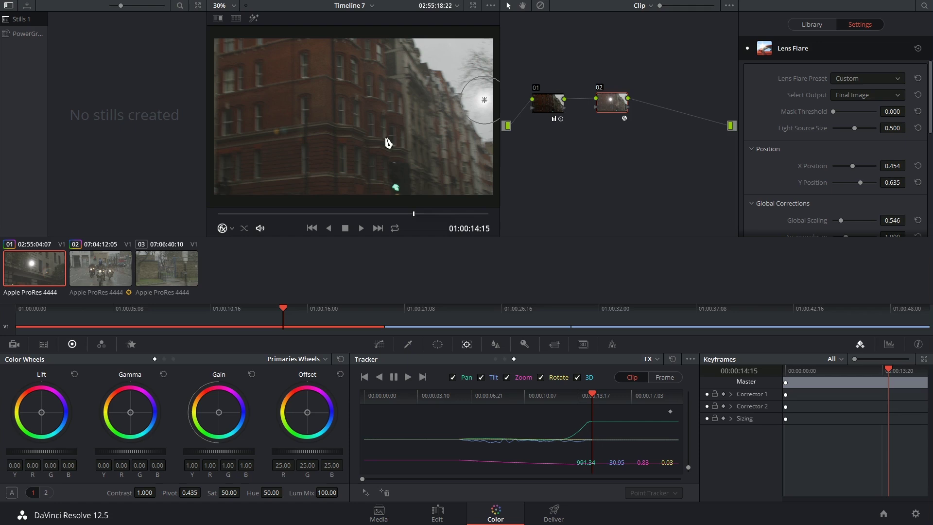
Track the chimney points backward from the start frame, hide the flare overlay, and play the clip
{"action": "left_click", "coordinate": [464, 396]}
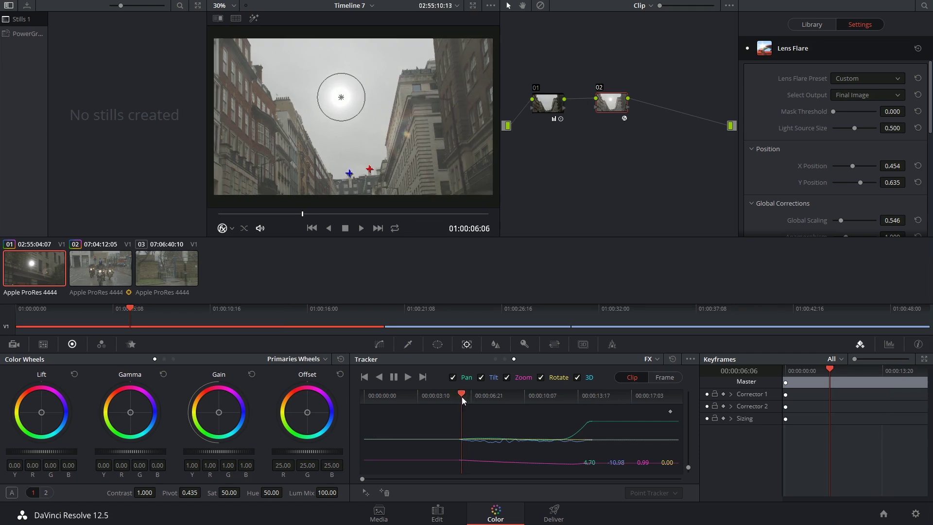
{"action": "left_click", "coordinate": [380, 377]}
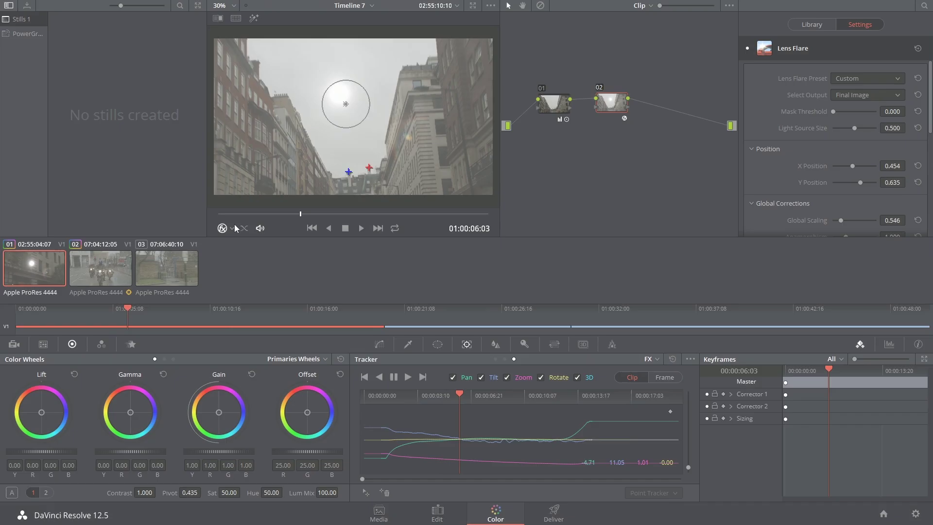
{"action": "left_click", "coordinate": [236, 228]}
{"action": "left_click", "coordinate": [243, 240]}
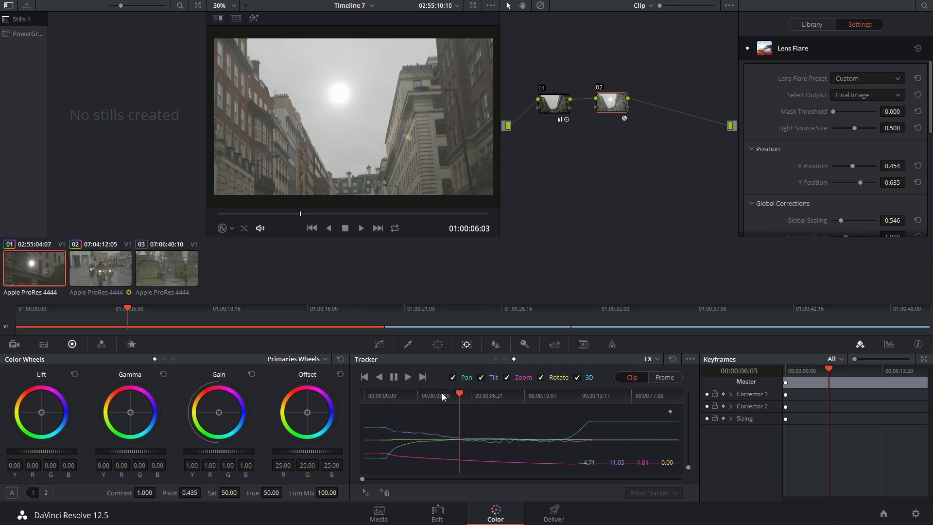
{"action": "key", "text": "space"}
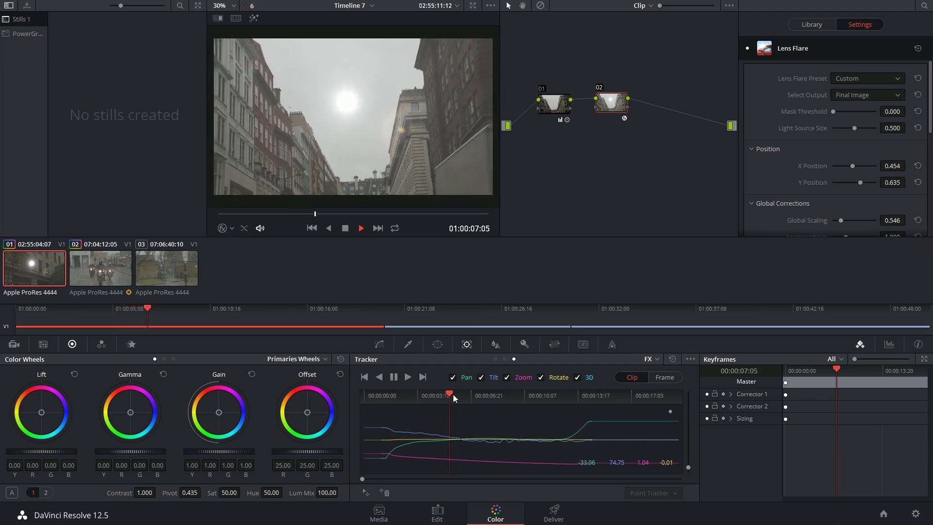
Stop playback and add a third serial node after node 02 with lower Offset and Contrast 1.128
{"action": "key", "text": "space"}
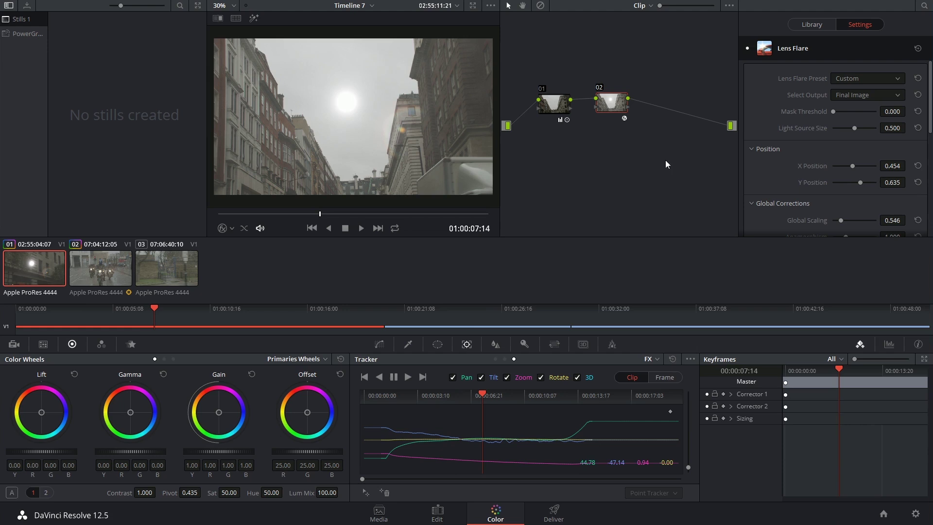
{"action": "left_click_drag", "start_coordinate": [614, 107], "coordinate": [612, 107]}
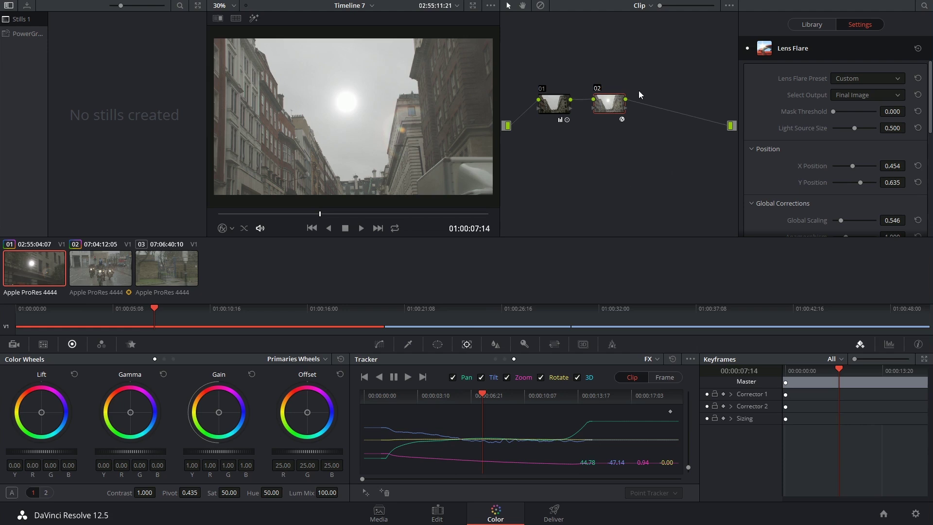
{"action": "key", "text": "alt+s"}
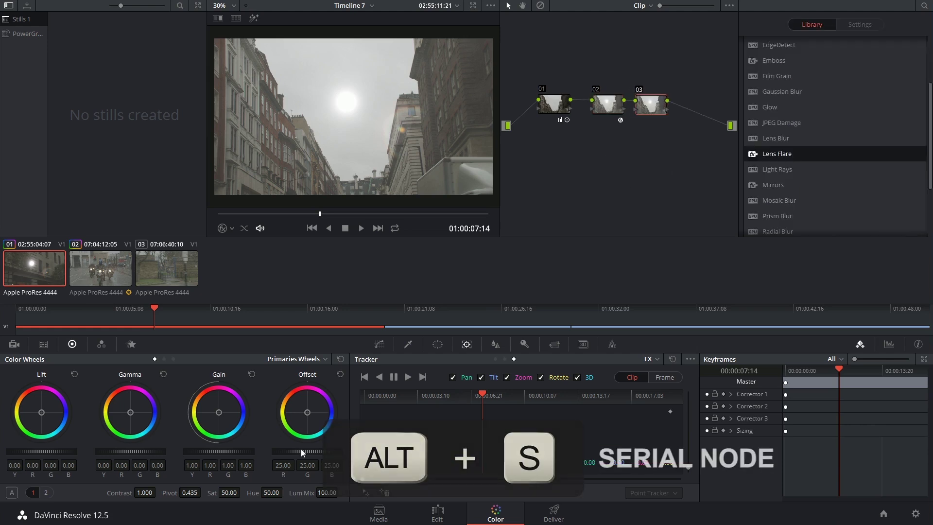
{"action": "mouse_move", "coordinate": [301, 453]}
{"action": "left_mouse_down"}
{"action": "mouse_move", "coordinate": [287, 453]}
{"action": "mouse_move", "coordinate": [296, 451]}
{"action": "left_mouse_up"}
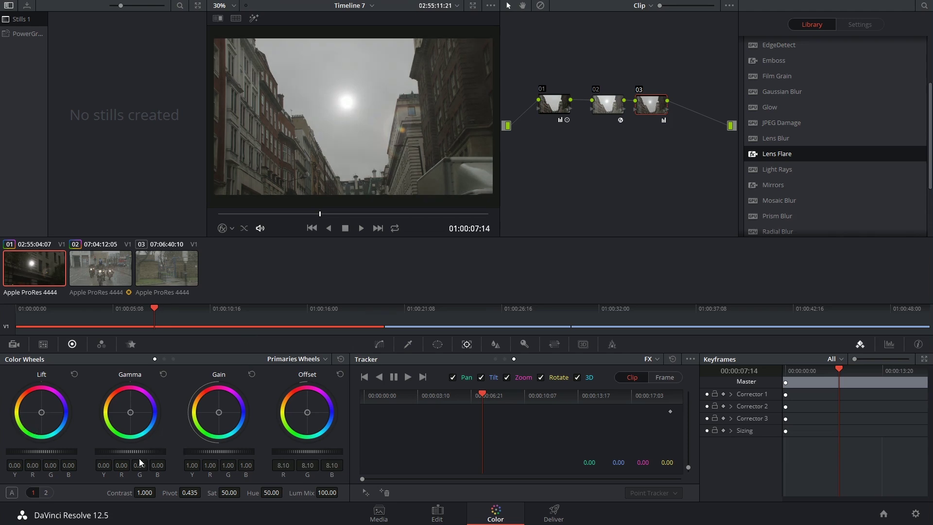
{"action": "left_click_drag", "start_coordinate": [145, 492], "coordinate": [141, 492]}
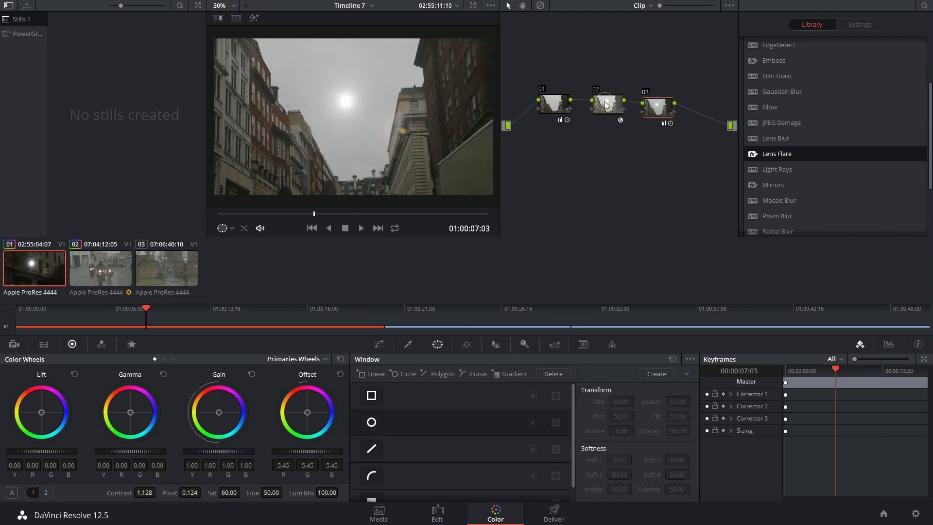
On node 02, set the Lens Flare X Position to 0.500 and scrub to a later frame to check it
{"action": "left_click", "coordinate": [605, 105]}
{"action": "scroll", "coordinate": [841, 173], "scroll_direction": "down", "scroll_amount": 1}
{"action": "scroll", "coordinate": [837, 145], "scroll_direction": "up", "scroll_amount": 1}
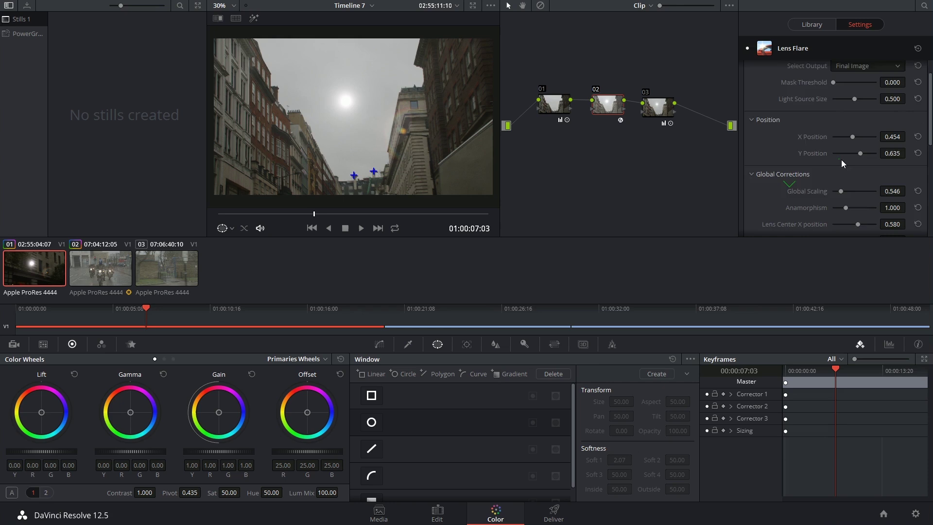
{"action": "left_click_drag", "start_coordinate": [847, 167], "coordinate": [852, 167]}
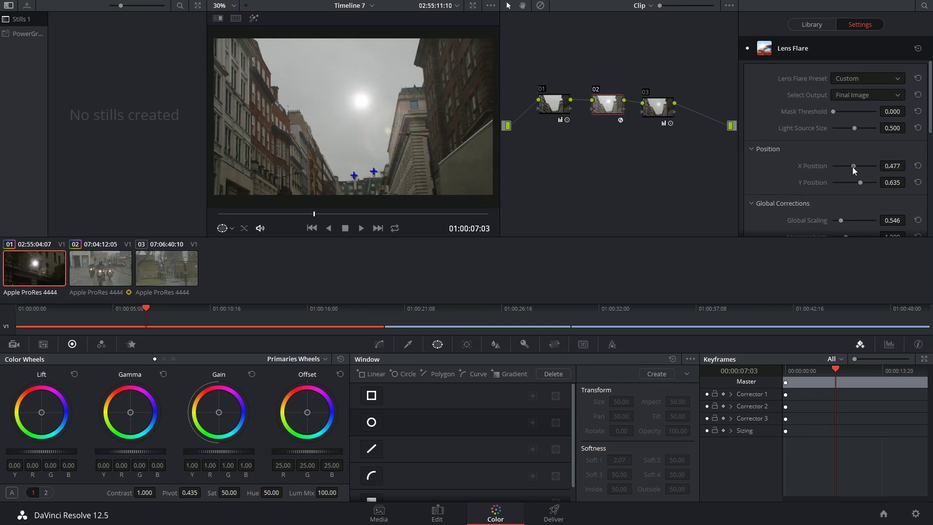
{"action": "left_click_drag", "start_coordinate": [314, 213], "coordinate": [371, 216]}
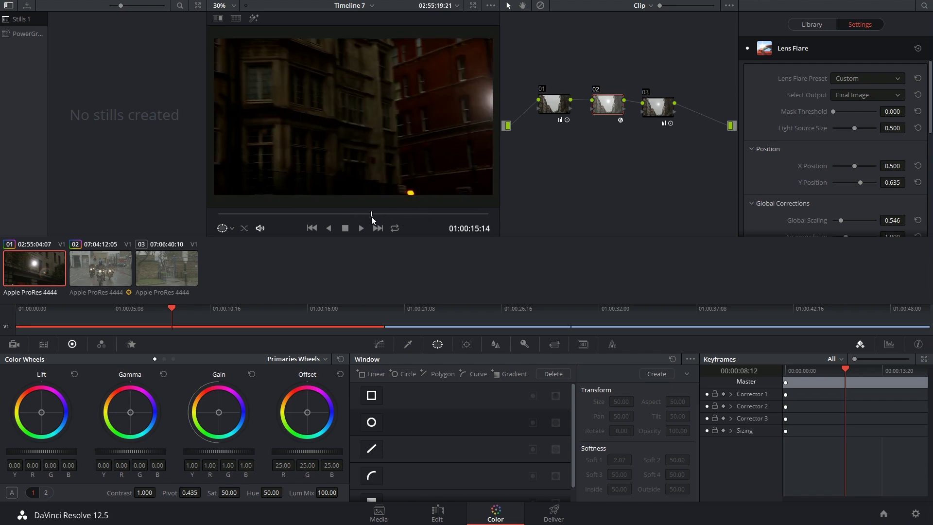